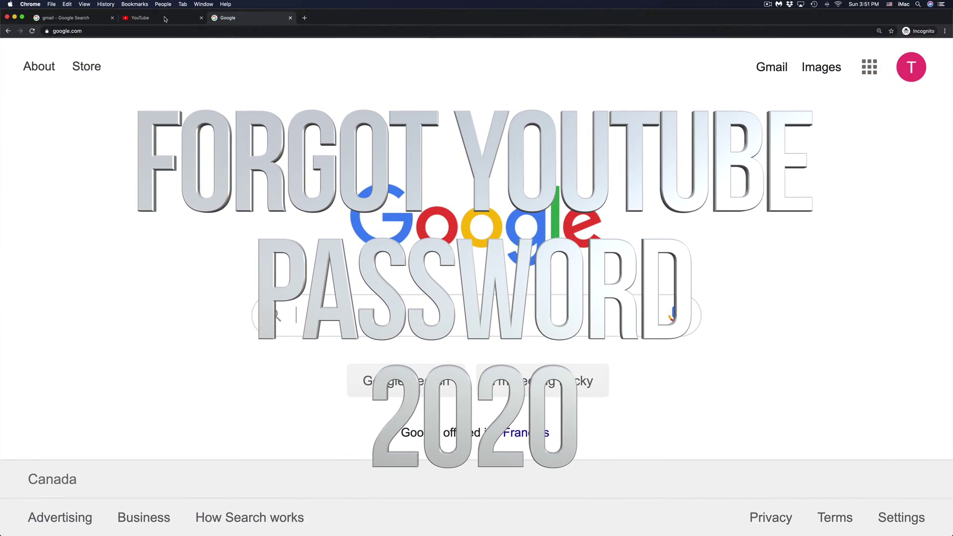
- Switch between the YouTube and Google tabs, ending on the 'gmail - Google Search' results
click(160, 18)
click(82, 19)
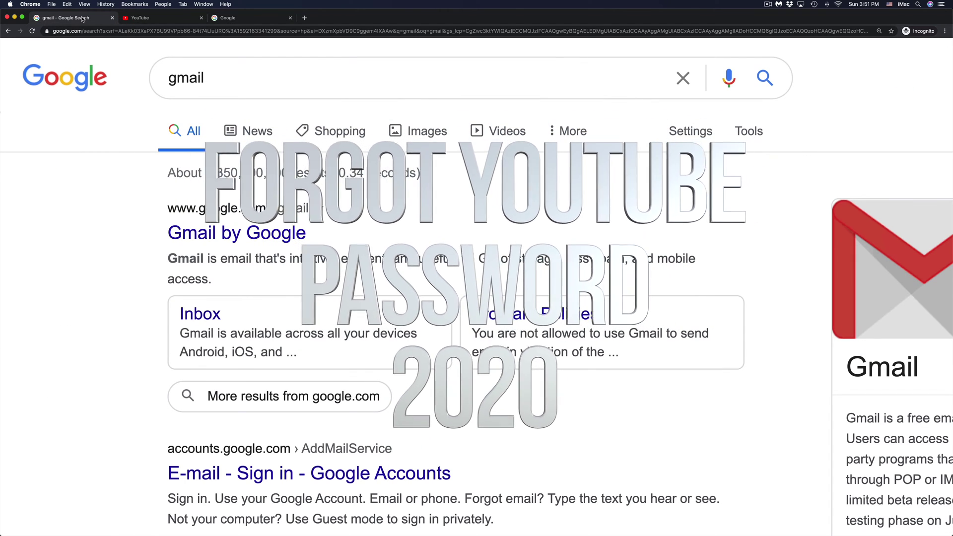
click(161, 21)
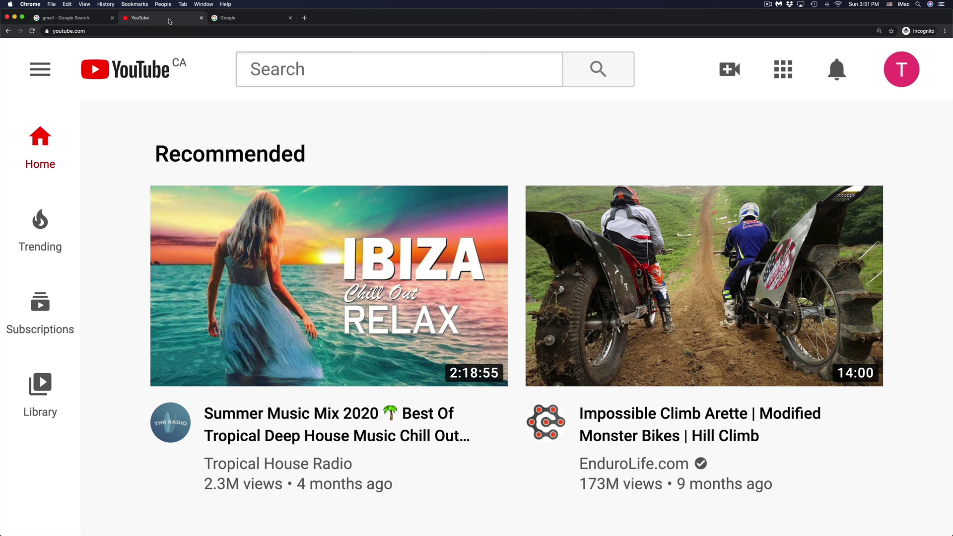
click(242, 20)
- Paste the account's email address into 'Email or phone' and continue to the password step
click(96, 19)
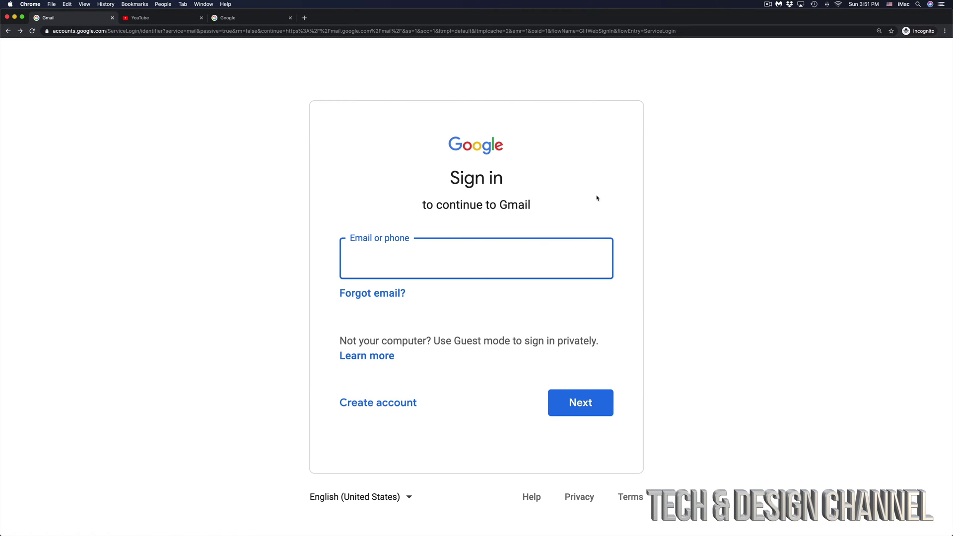
key(super+v)
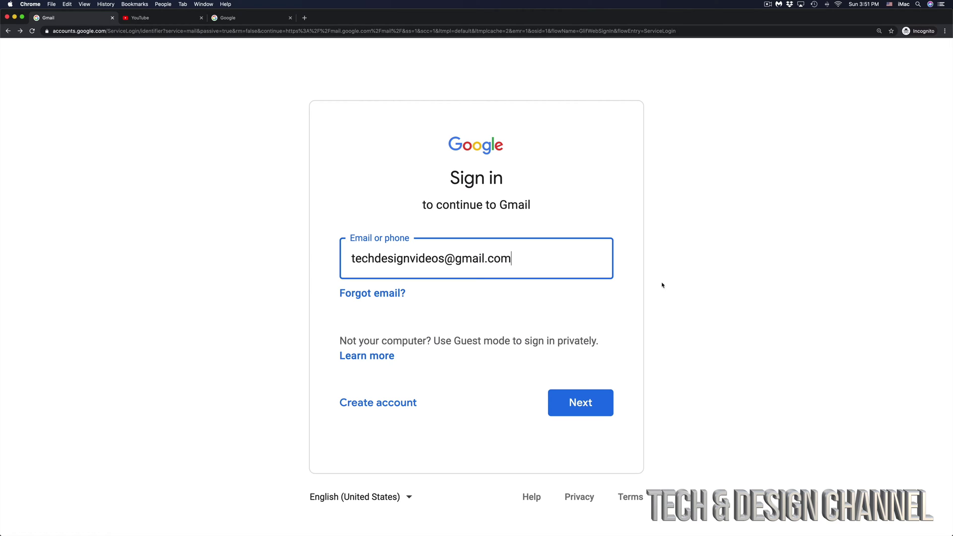
click(607, 413)
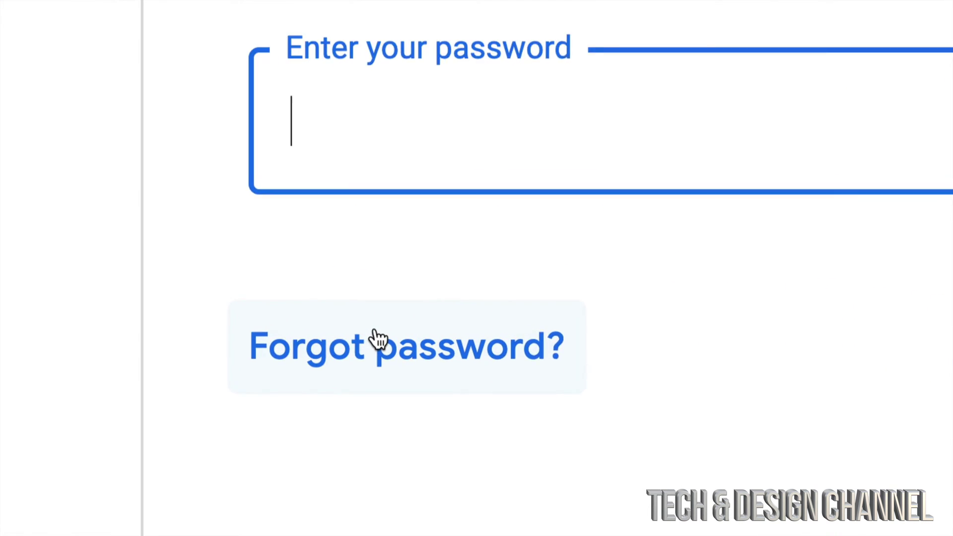
- Choose 'Forgot password?' and submit the last remembered password
click(527, 351)
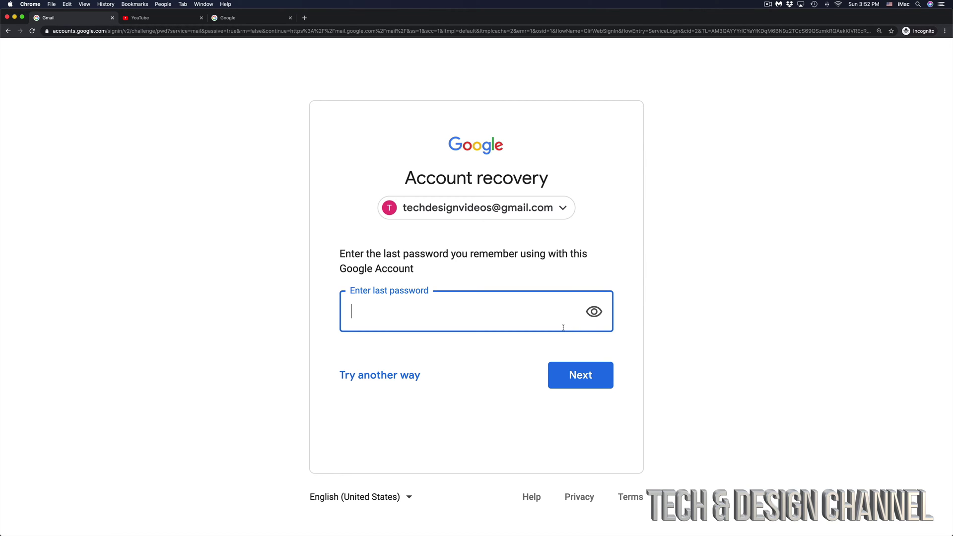
text(•••••••••••••••••••••••••••)
click(599, 368)
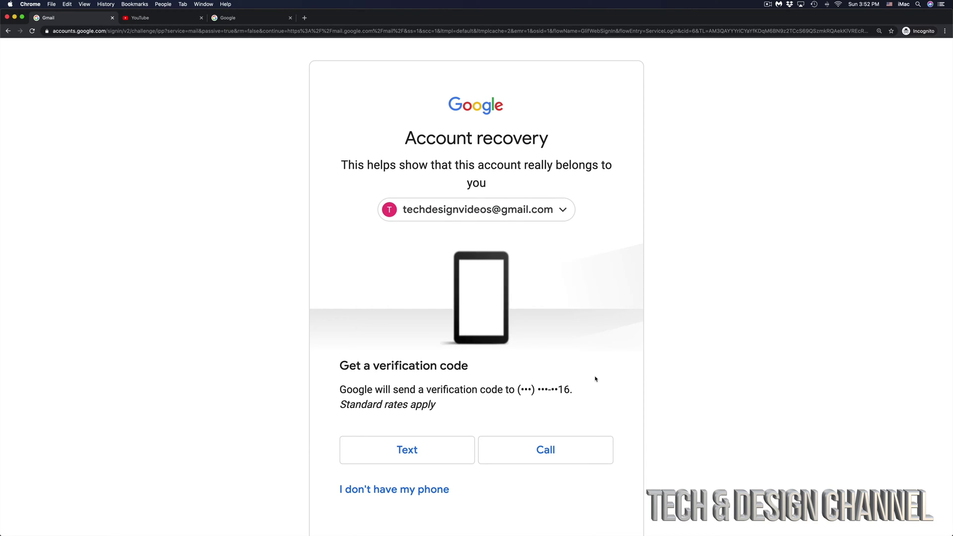
- Have the 6-digit verification code sent by text, requesting it a second time
scroll(595, 379, down, 3)
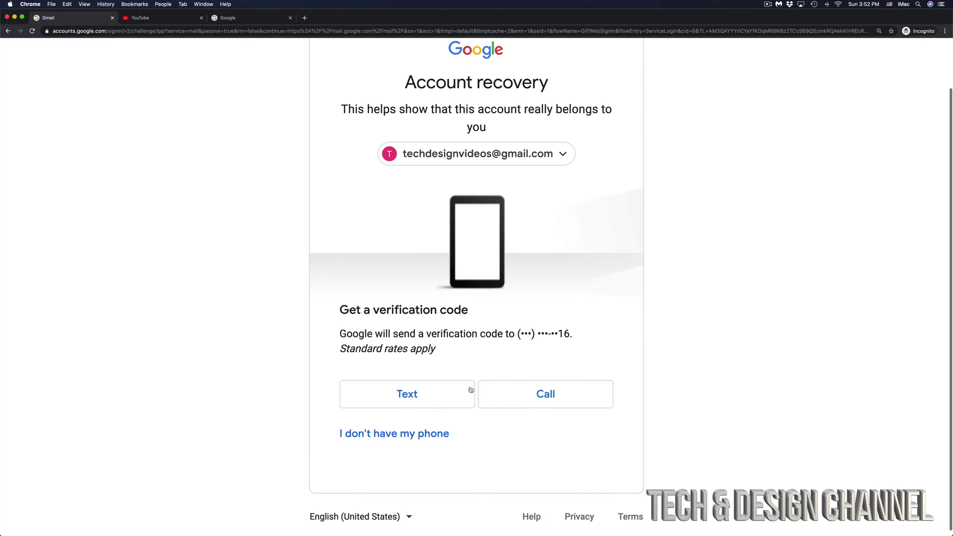
click(404, 394)
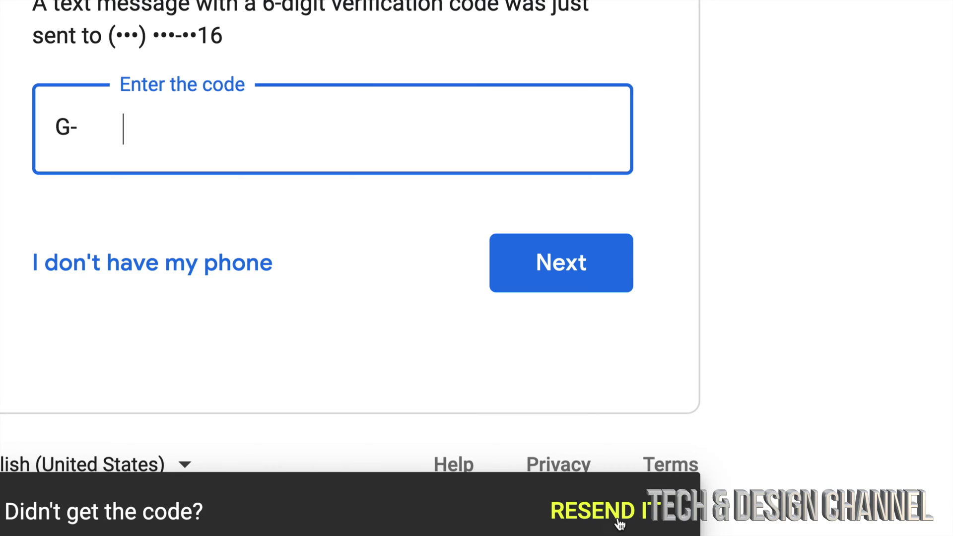
click(621, 514)
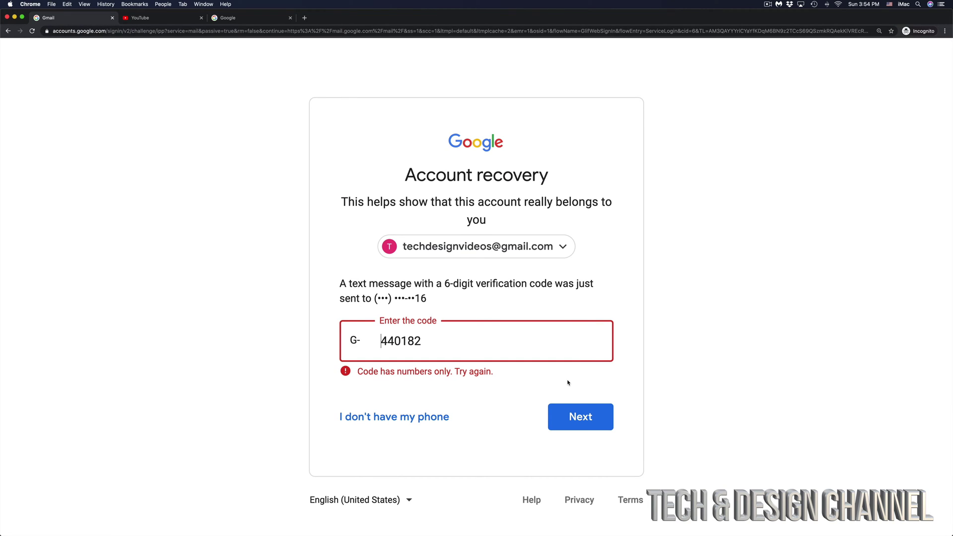
- Submit the texted code and save a new password on the Change password page
click(591, 410)
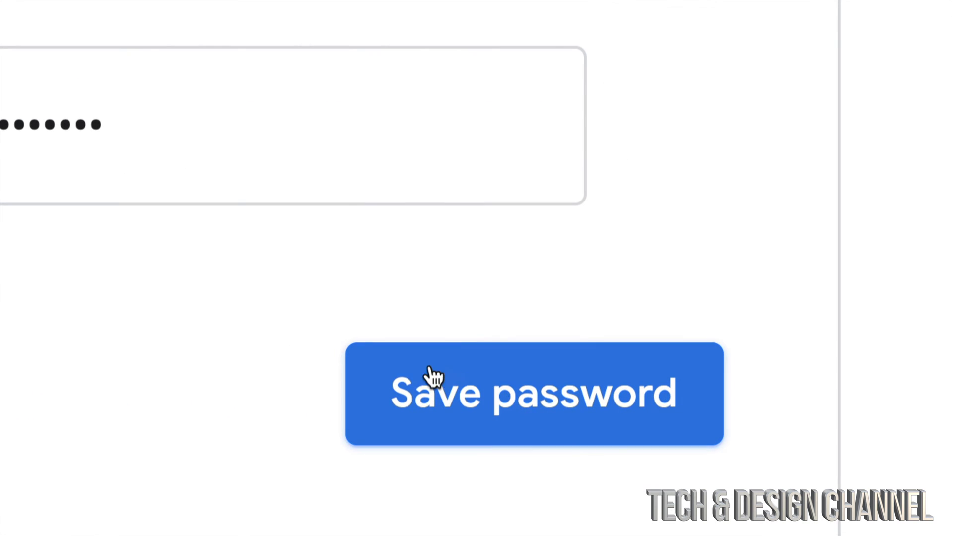
click(538, 394)
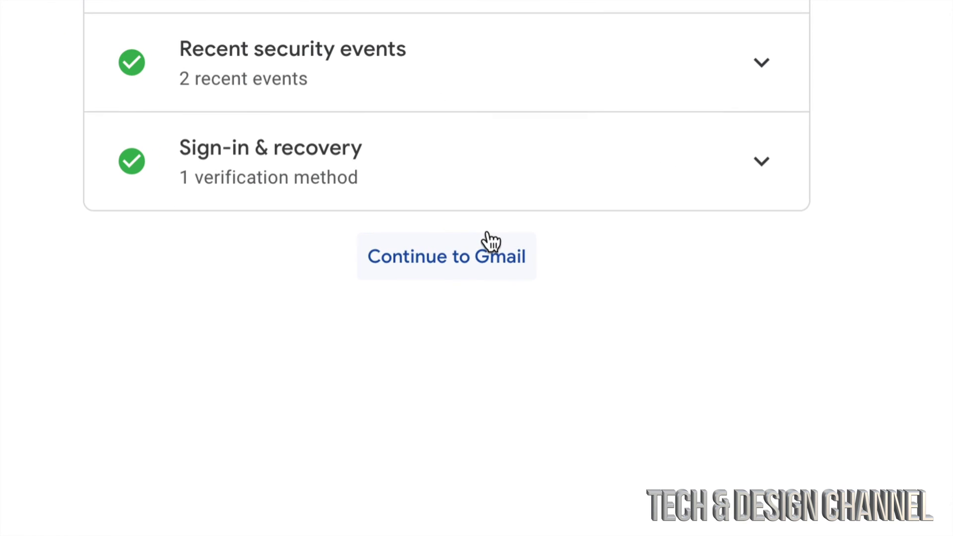
- Open Gmail at 200% zoom and read the 'recovered successfully' and 'Security alert' emails
click(429, 266)
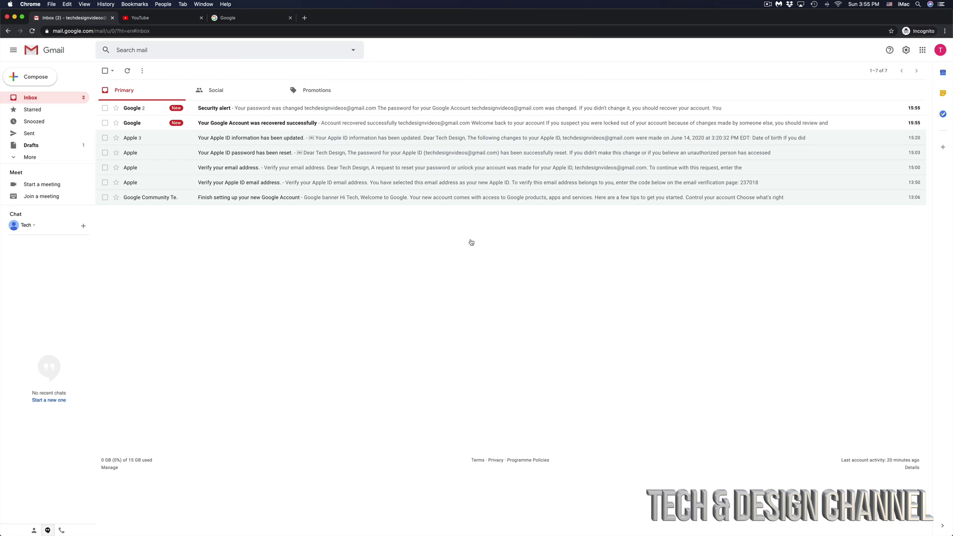
key(super+equal)
key(super+equal)
key(super+equal)
key(super+equal)
key(super+equal)
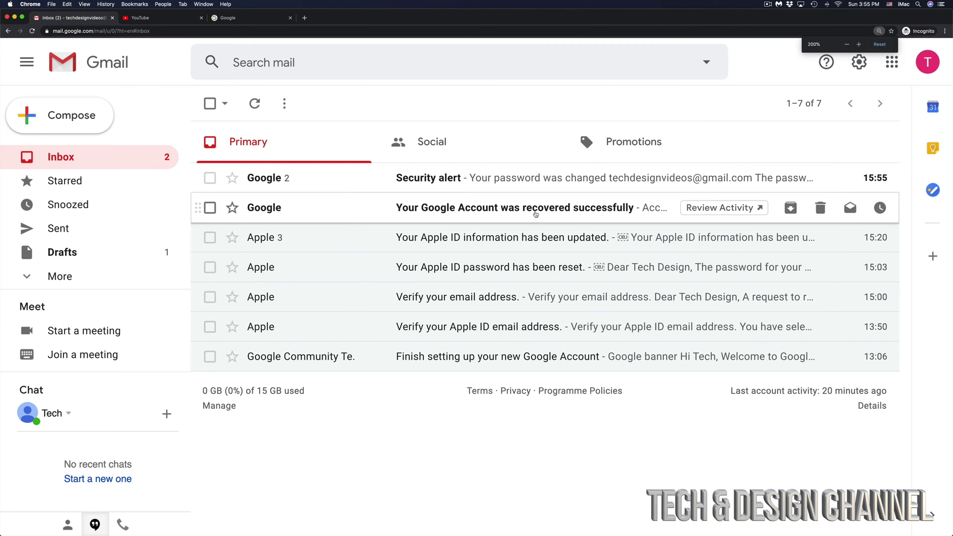
click(529, 208)
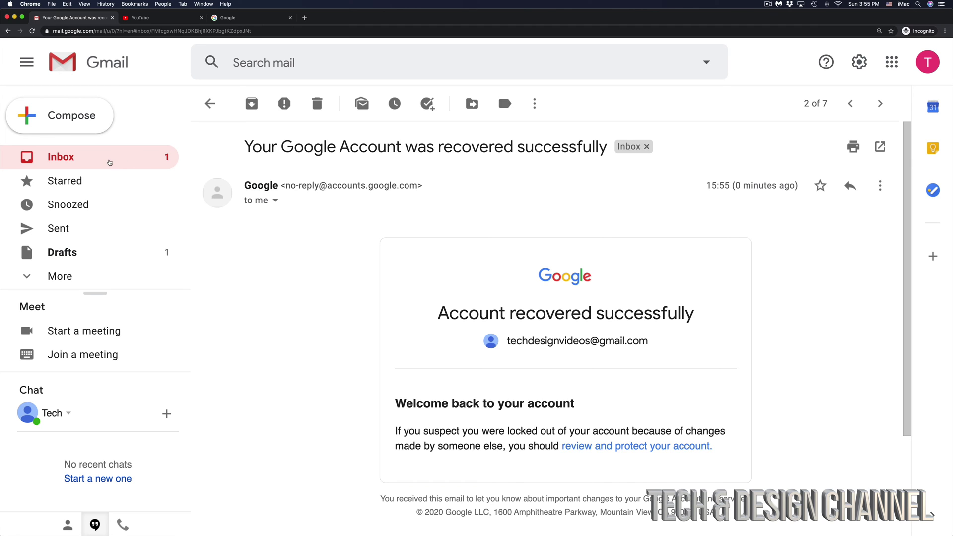
click(111, 162)
click(499, 182)
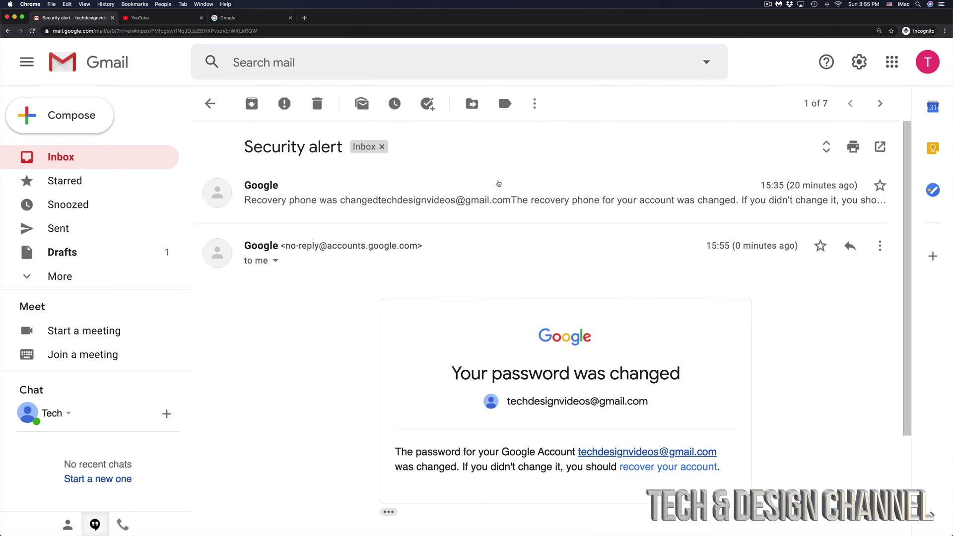
click(112, 166)
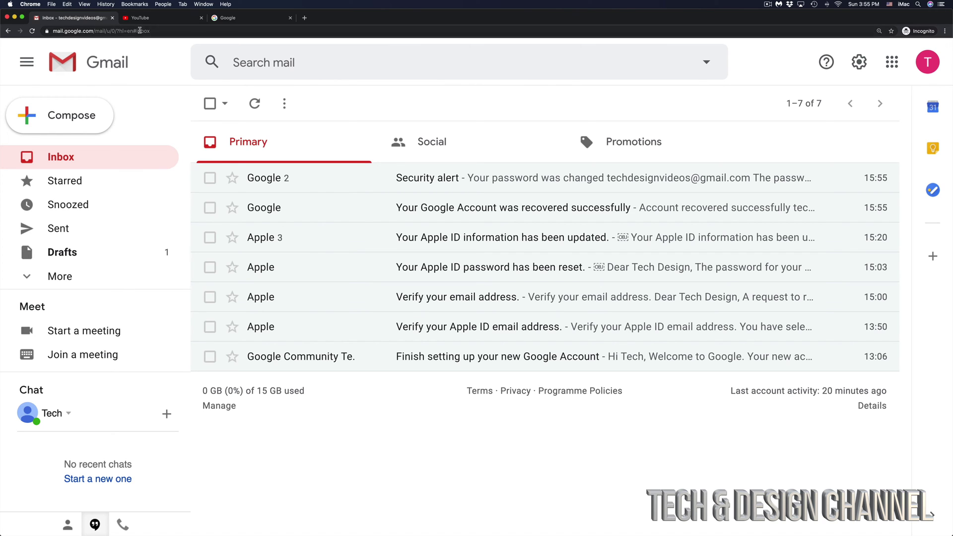
click(161, 22)
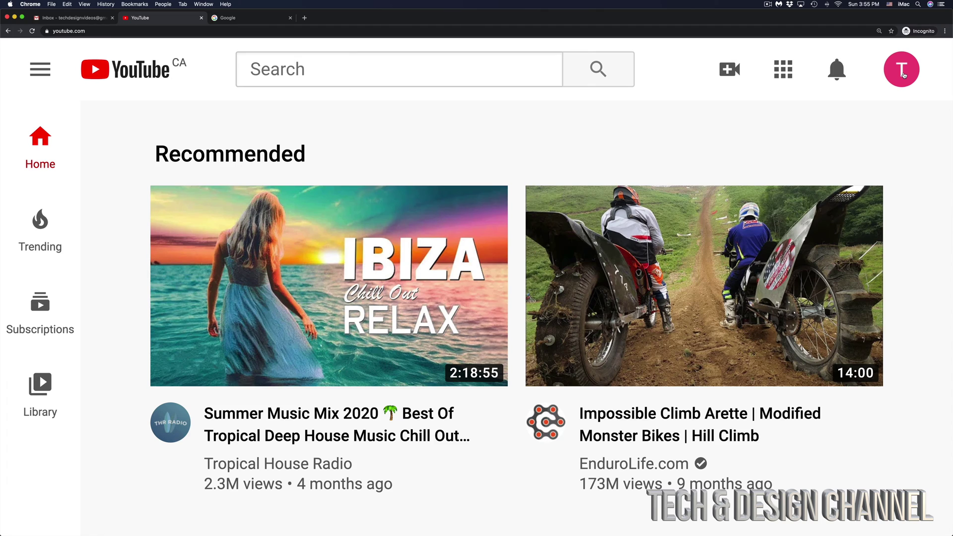
click(240, 19)
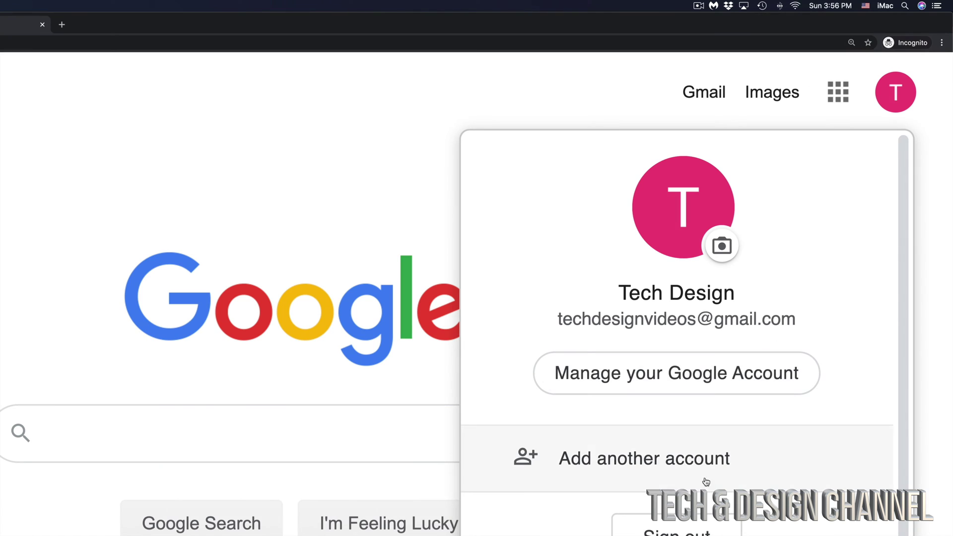
click(147, 213)
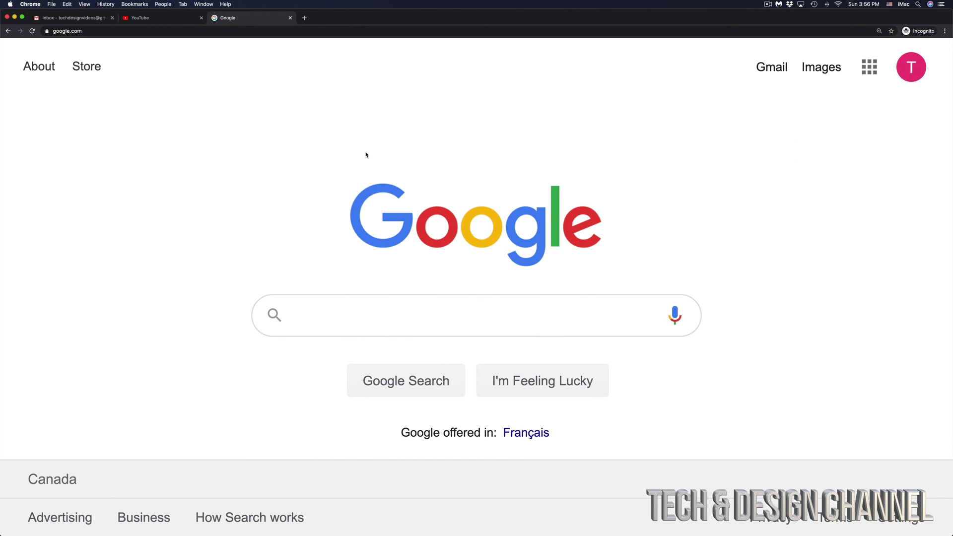
click(166, 21)
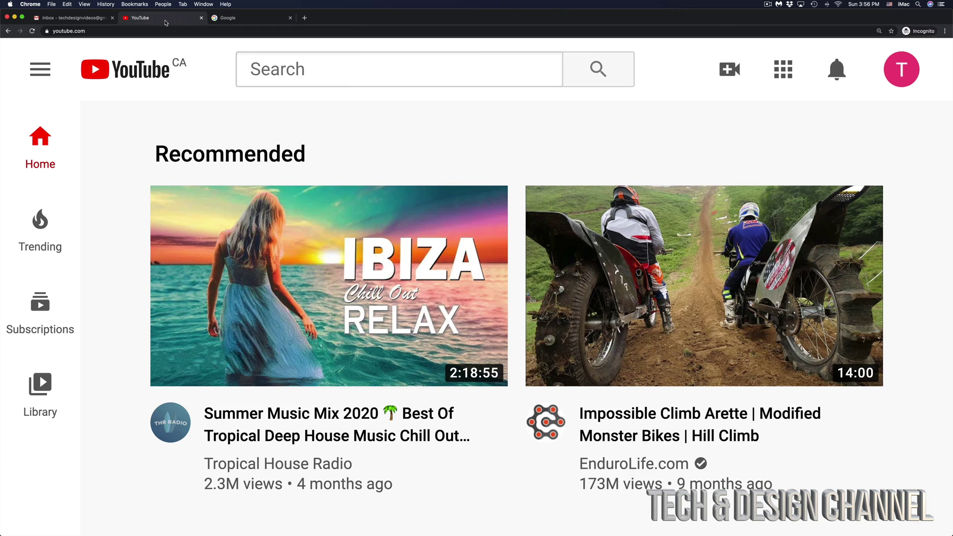
click(99, 20)
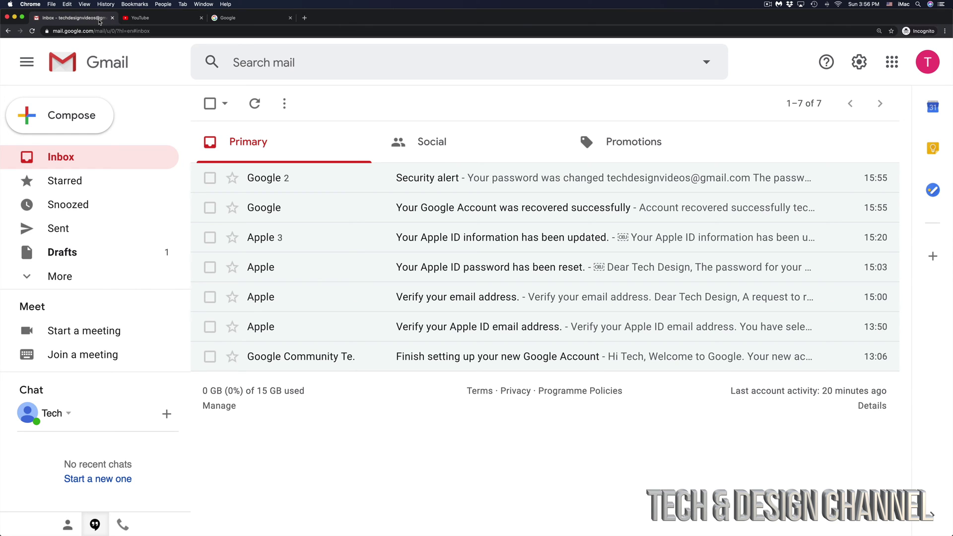